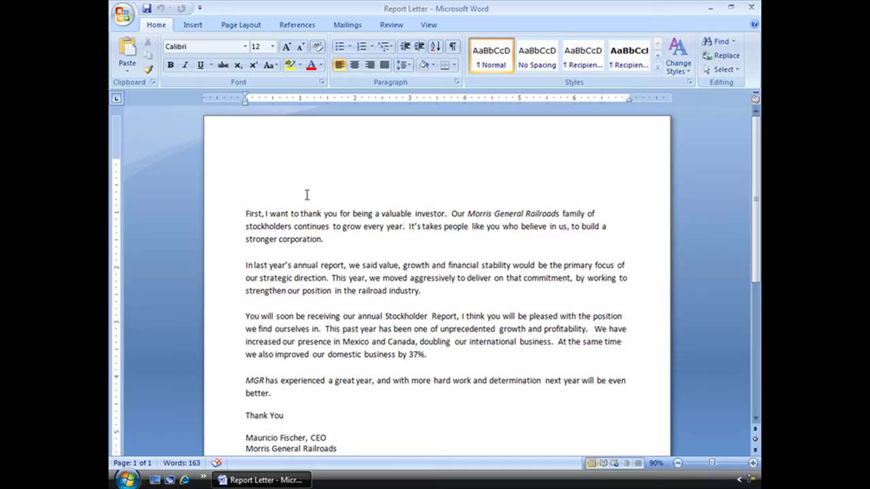
# Launch the Step by Step Mail Merge Wizard from the Mailings tab, keeping Letters as document type
pyautogui.click(349, 27)
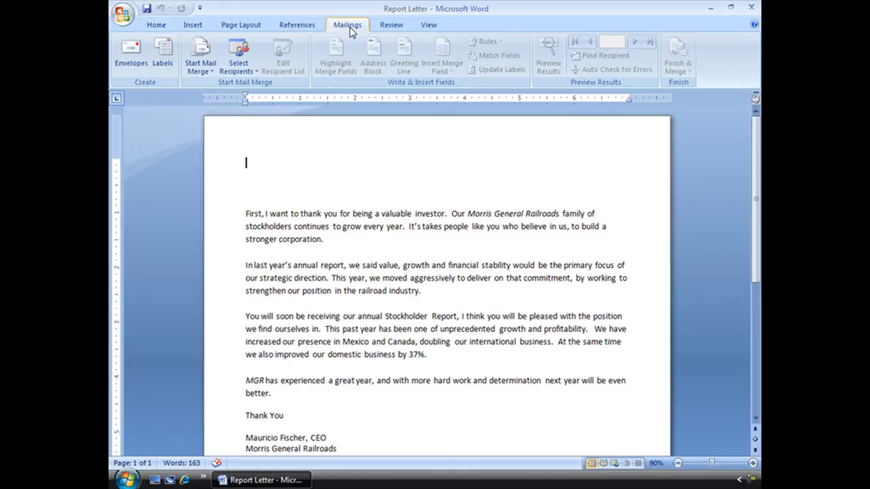
pyautogui.click(199, 68)
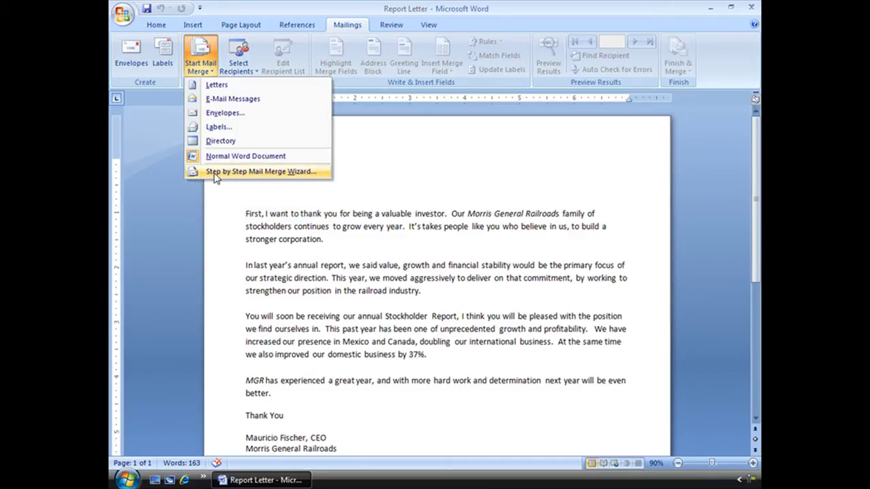
pyautogui.click(278, 174)
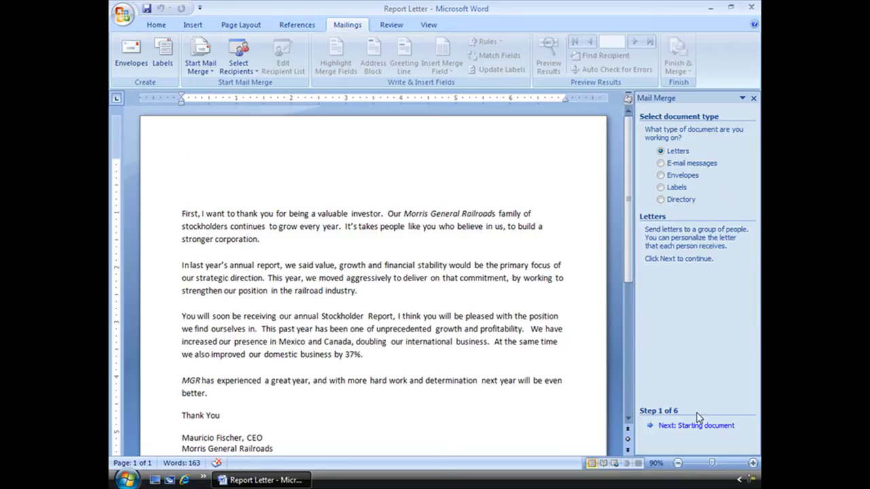
# Use the current document as the starting document and select recipients from an existing list
pyautogui.click(678, 428)
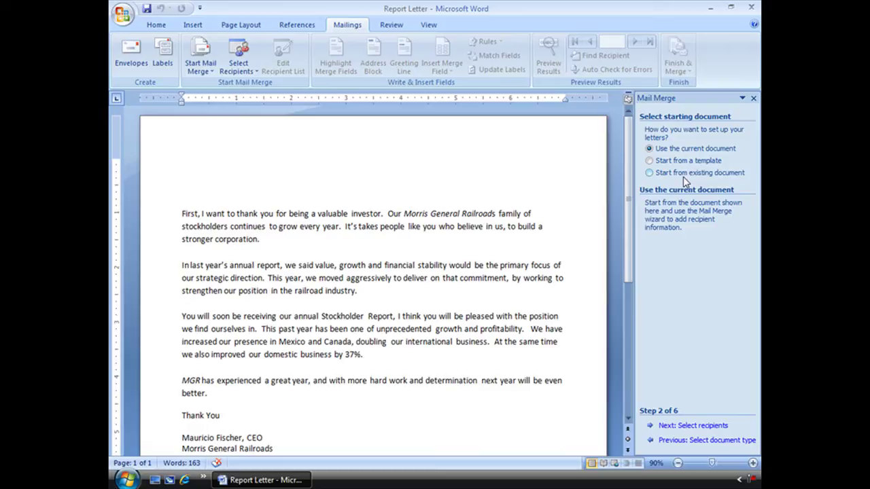
pyautogui.click(683, 429)
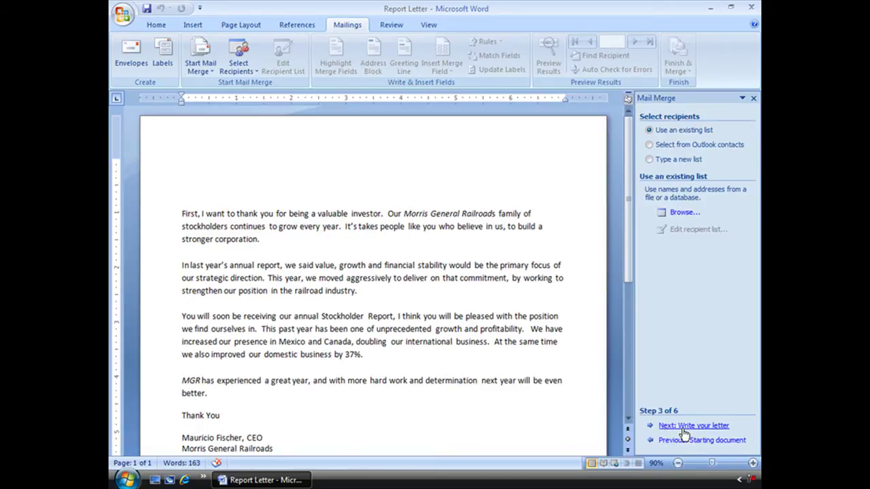
# Open the MGR Maillist workbook from Documents and choose its MGR Stockholders$ table as recipients
pyautogui.click(678, 214)
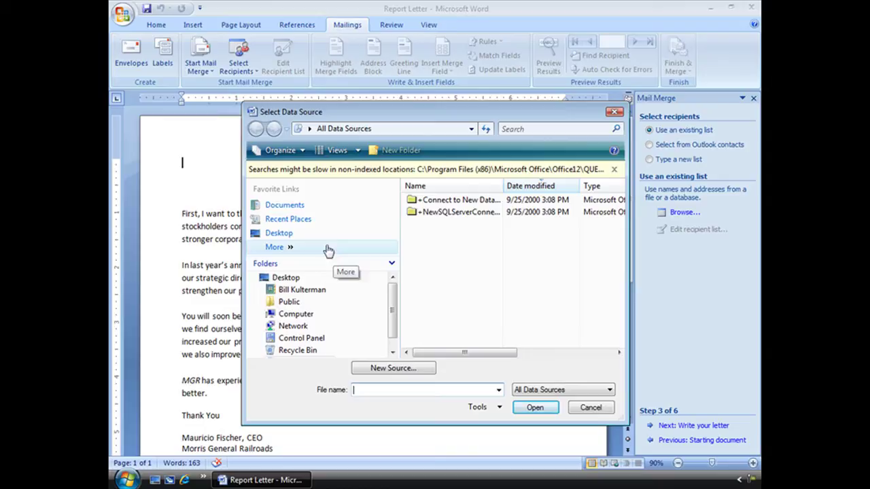
pyautogui.click(281, 205)
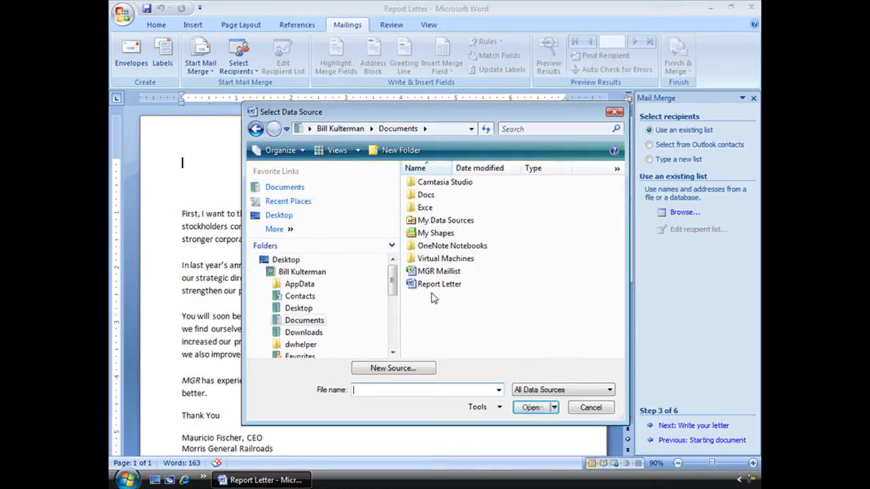
pyautogui.click(438, 273)
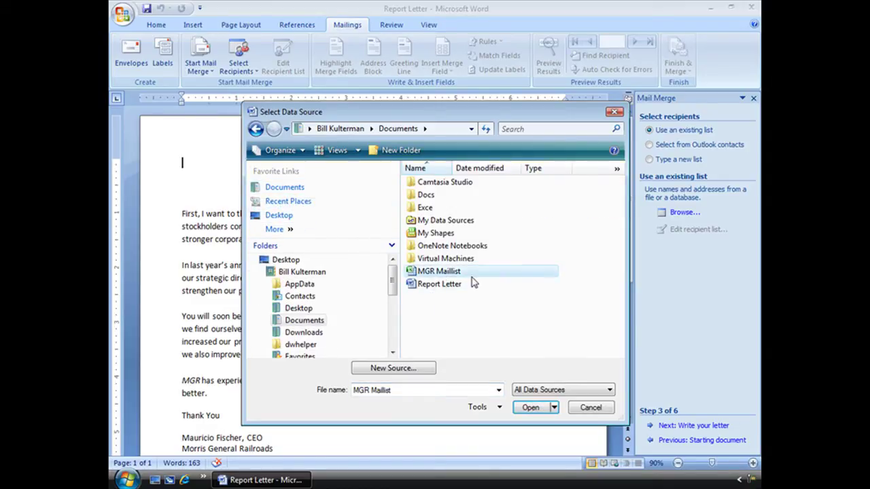
pyautogui.click(531, 409)
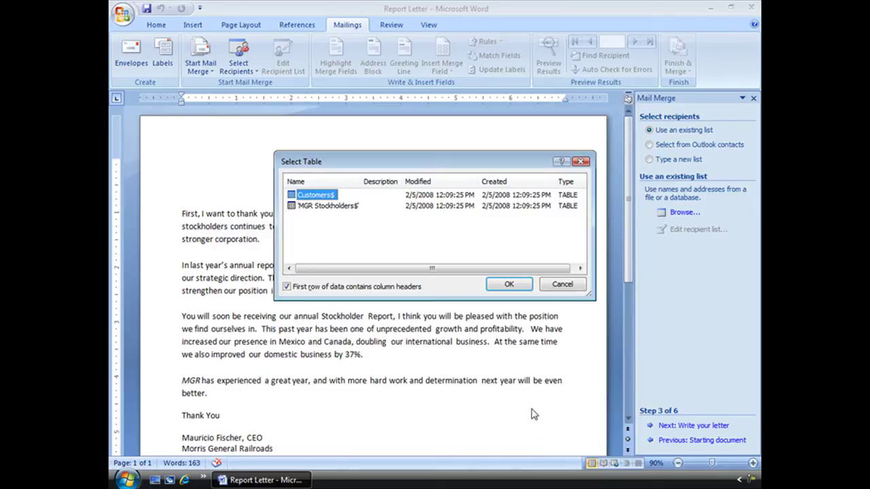
pyautogui.click(323, 207)
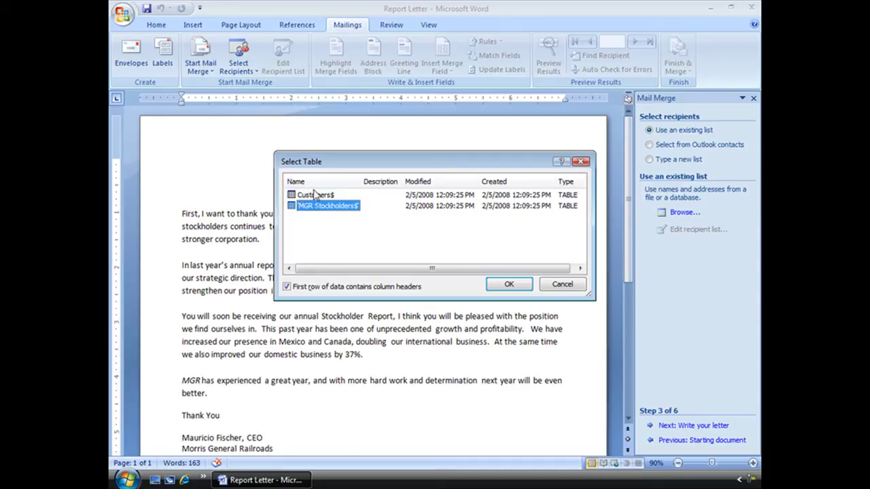
pyautogui.click(511, 286)
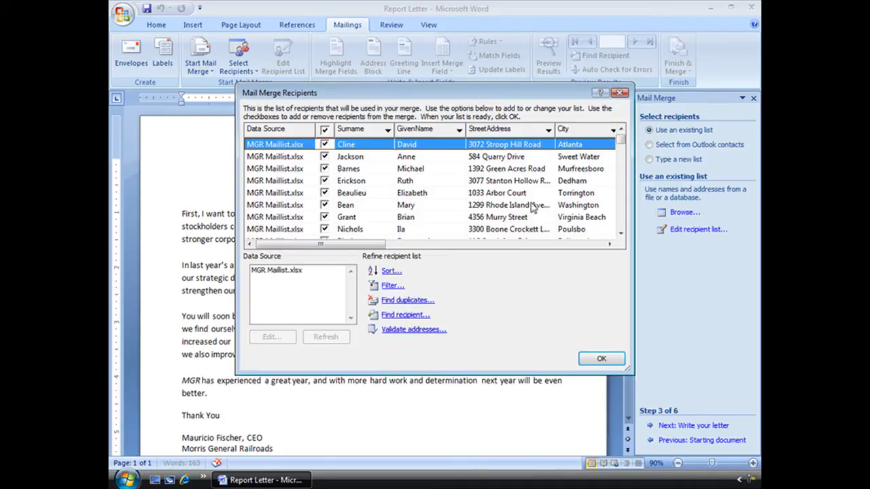
pyautogui.moveTo(629, 371); pyautogui.dragTo(687, 380)
pyautogui.moveTo(464, 95); pyautogui.dragTo(410, 86)
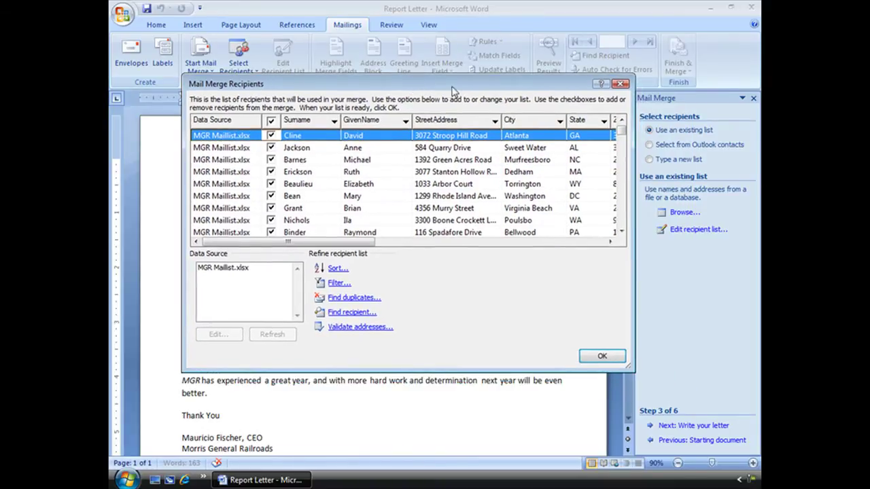
pyautogui.click(622, 142)
pyautogui.moveTo(624, 143)
pyautogui.mouseDown()
pyautogui.moveTo(627, 173)
pyautogui.moveTo(622, 131)
pyautogui.mouseUp()
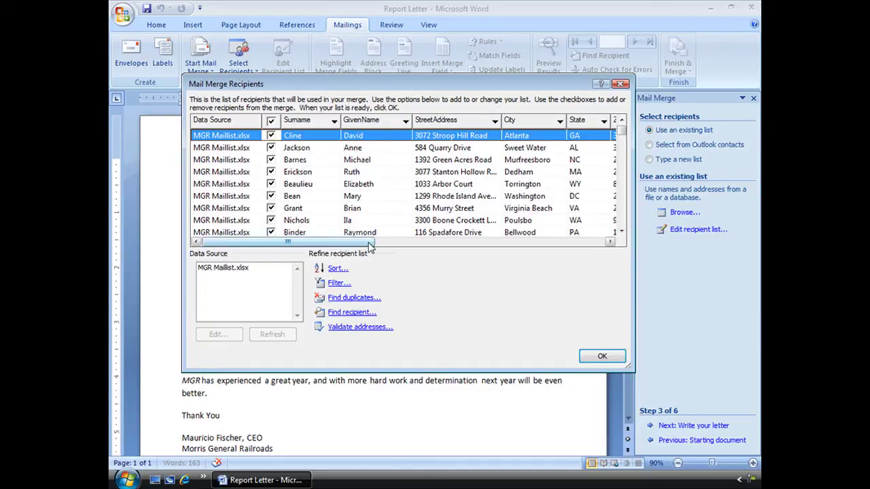
pyautogui.moveTo(369, 243); pyautogui.dragTo(468, 248)
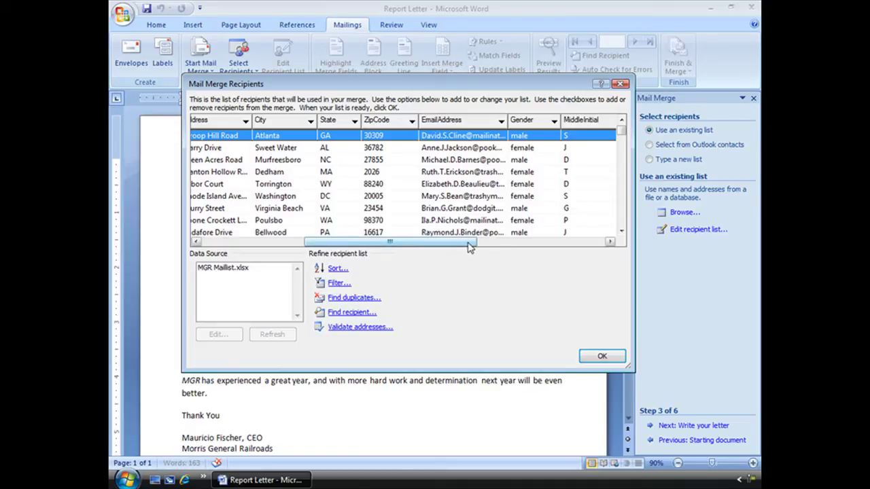
pyautogui.moveTo(479, 243); pyautogui.dragTo(313, 236)
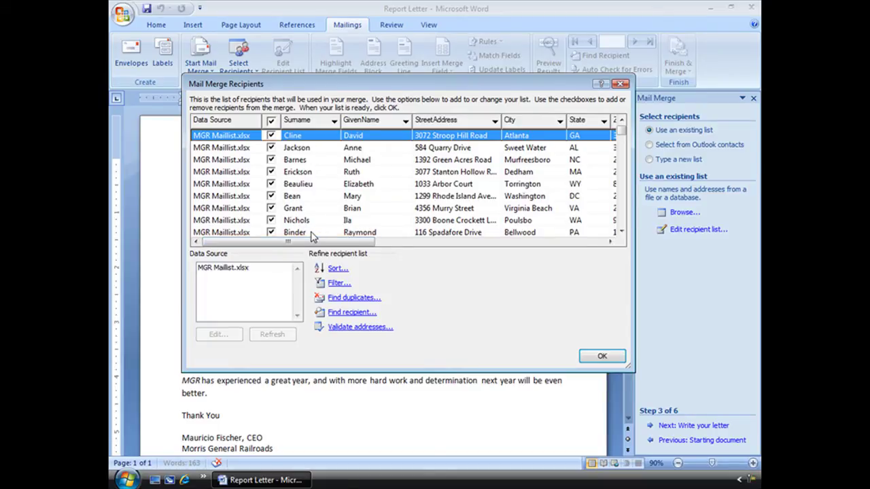
pyautogui.click(595, 360)
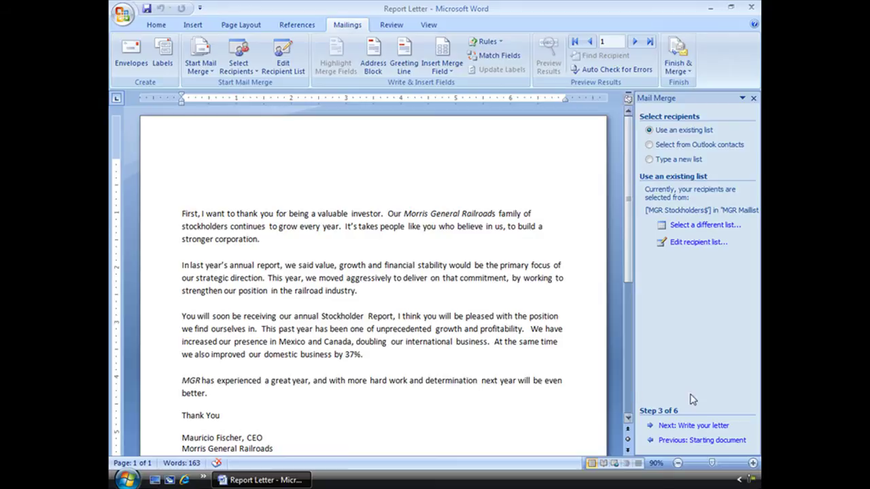
# Accept the stockholder recipients and advance to the Write your letter step
pyautogui.click(679, 426)
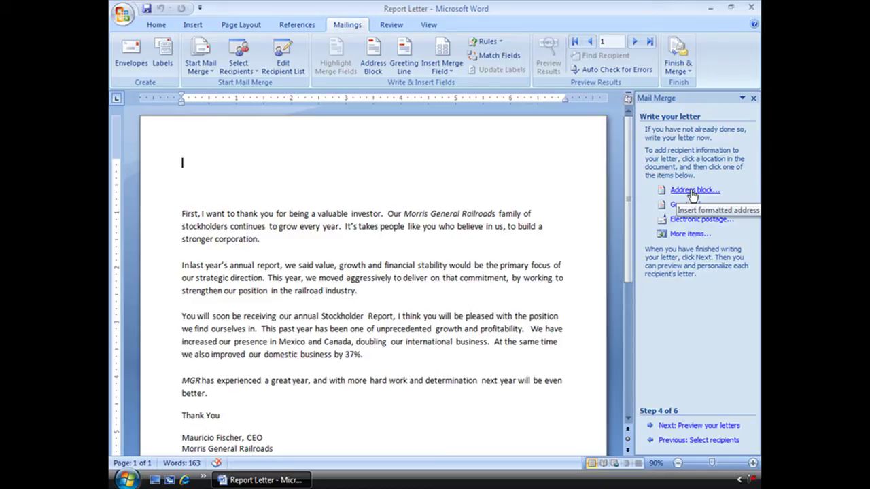
# Open Insert Address Block, move it aside, and pick the 'Josh Randall Jr.' name format
pyautogui.click(693, 193)
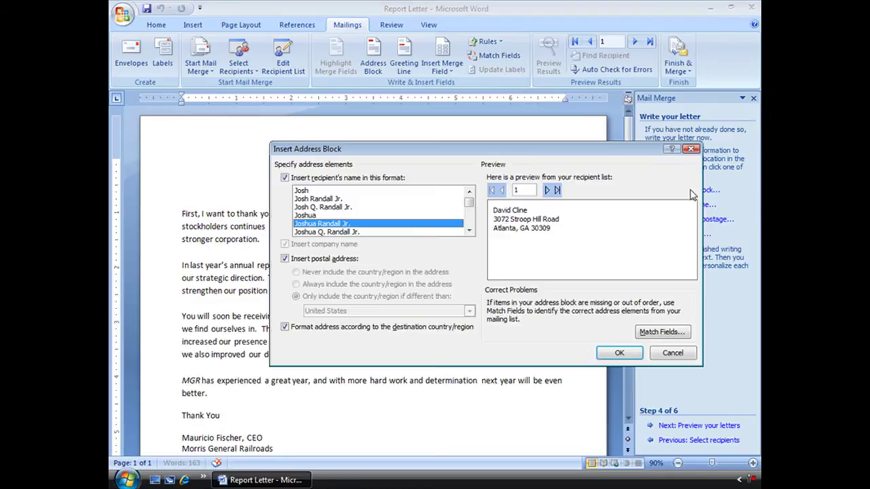
pyautogui.moveTo(485, 141); pyautogui.dragTo(448, 105)
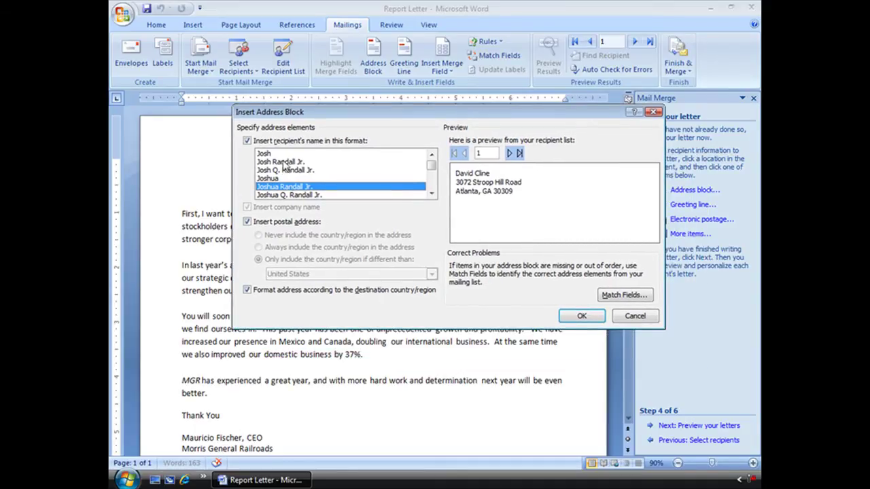
pyautogui.moveTo(432, 166)
pyautogui.mouseDown()
pyautogui.moveTo(433, 178)
pyautogui.moveTo(433, 164)
pyautogui.mouseUp()
pyautogui.click(263, 156)
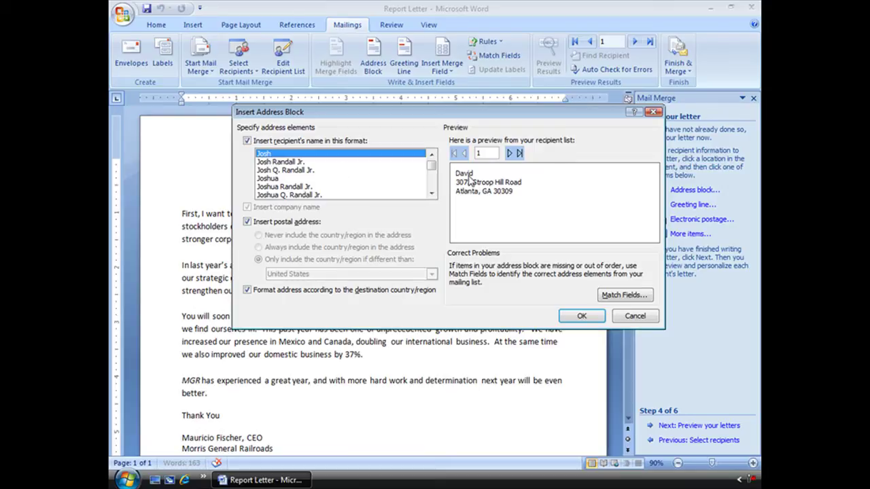
pyautogui.click(285, 161)
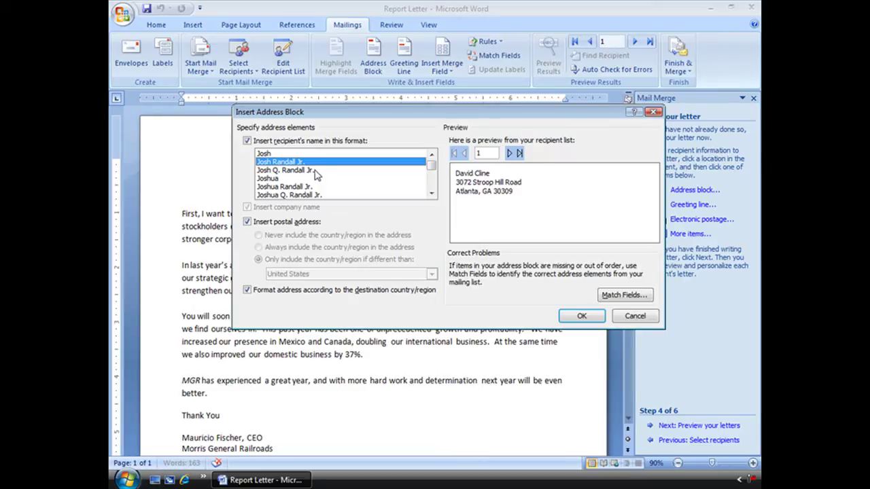
pyautogui.click(285, 170)
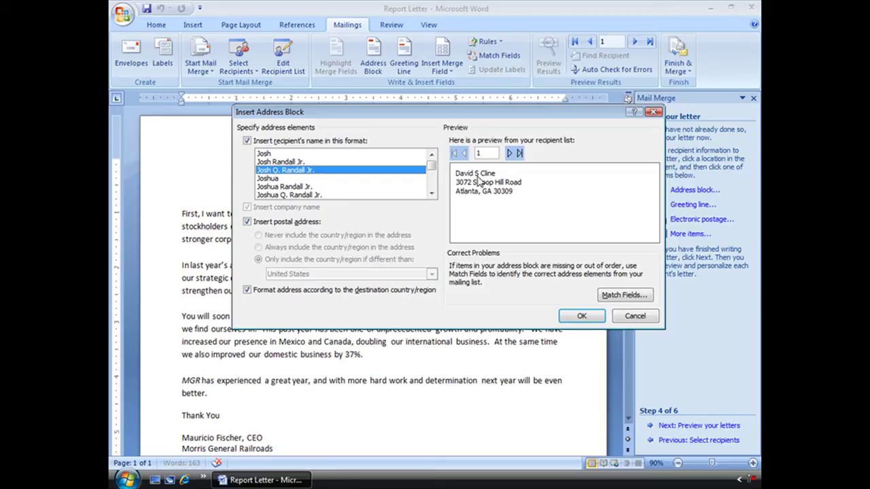
pyautogui.click(299, 186)
pyautogui.scroll(-2, 320, 190)
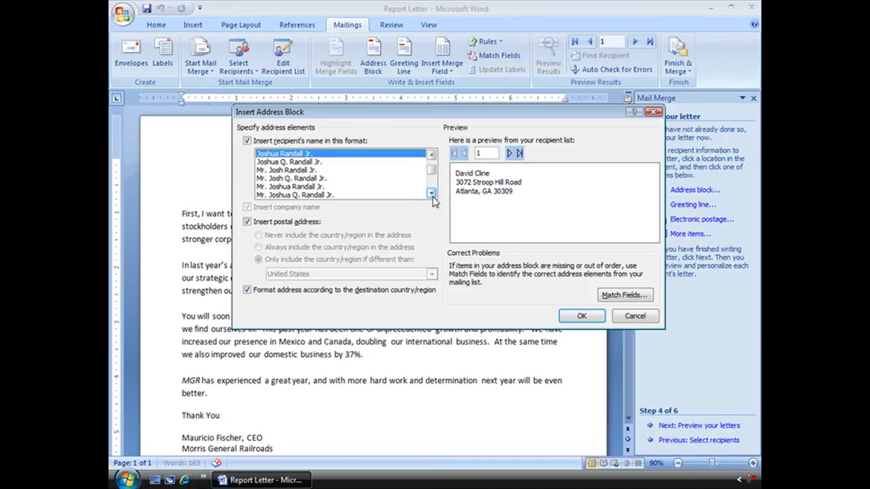
pyautogui.click(292, 163)
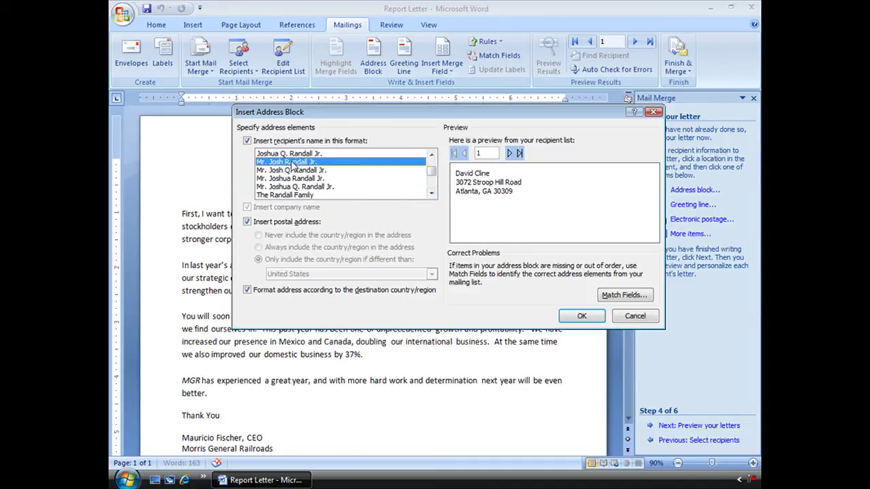
pyautogui.click(293, 171)
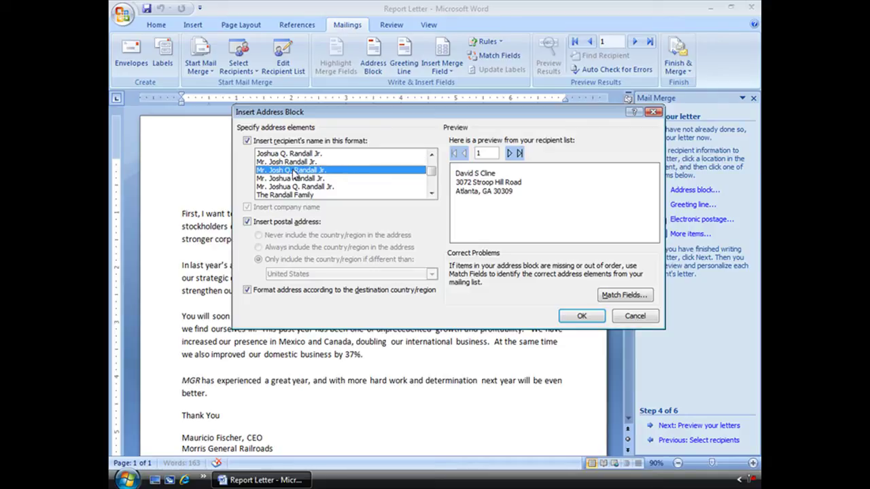
pyautogui.click(294, 178)
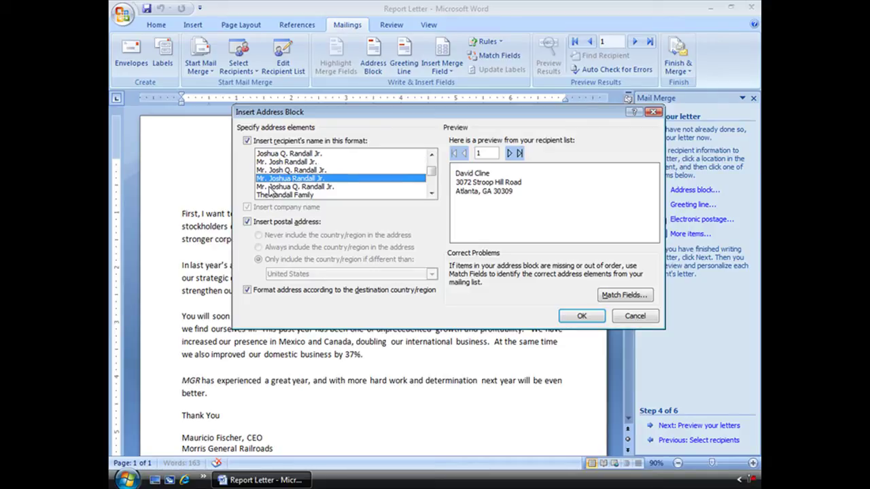
pyautogui.click(431, 194)
pyautogui.click(431, 194)
pyautogui.click(431, 194)
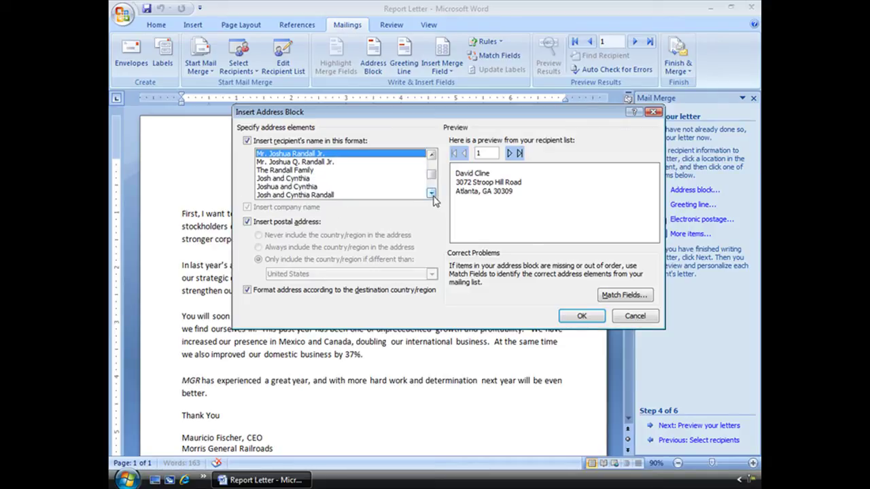
pyautogui.click(295, 171)
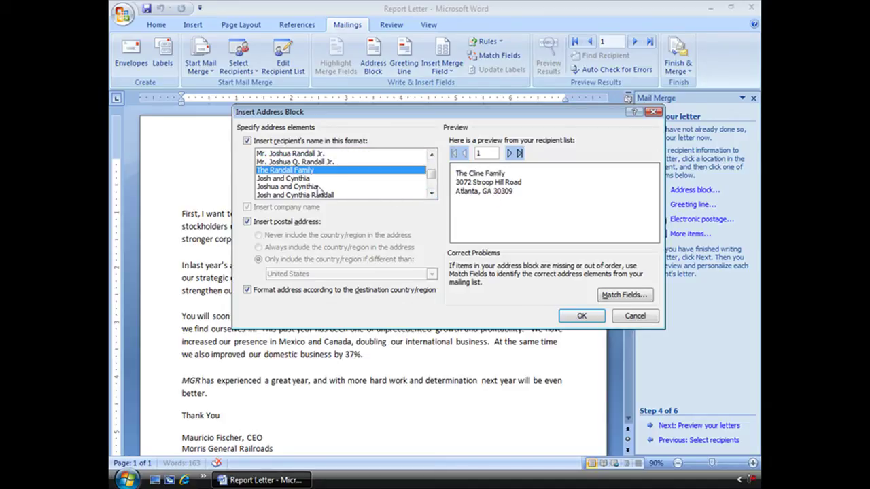
pyautogui.click(431, 193)
pyautogui.click(431, 194)
pyautogui.click(431, 194)
pyautogui.click(431, 195)
pyautogui.click(431, 194)
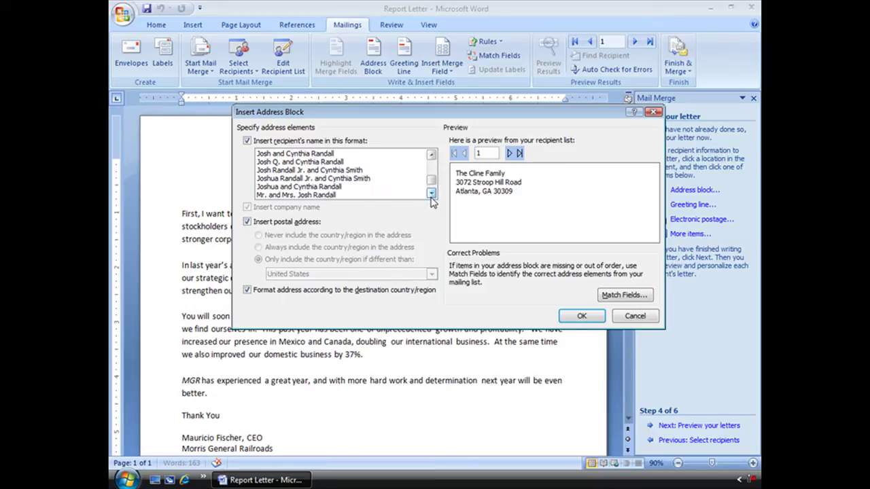
pyautogui.click(431, 195)
pyautogui.click(320, 188)
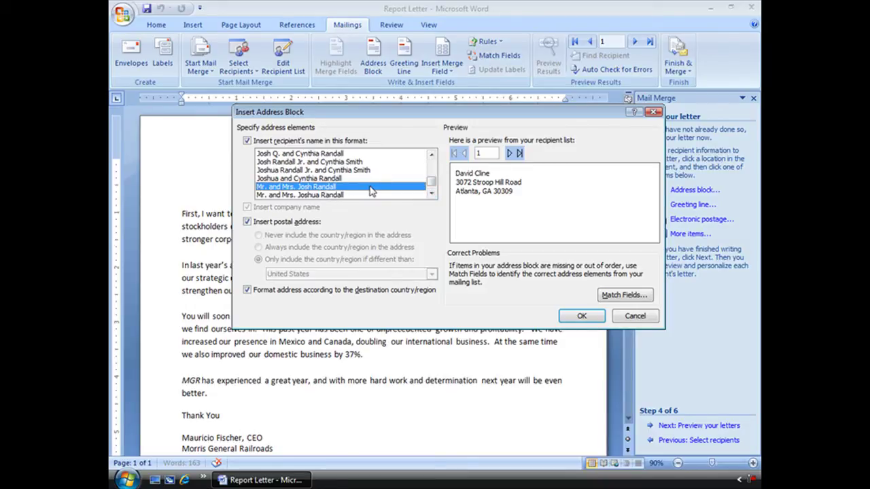
pyautogui.click(322, 156)
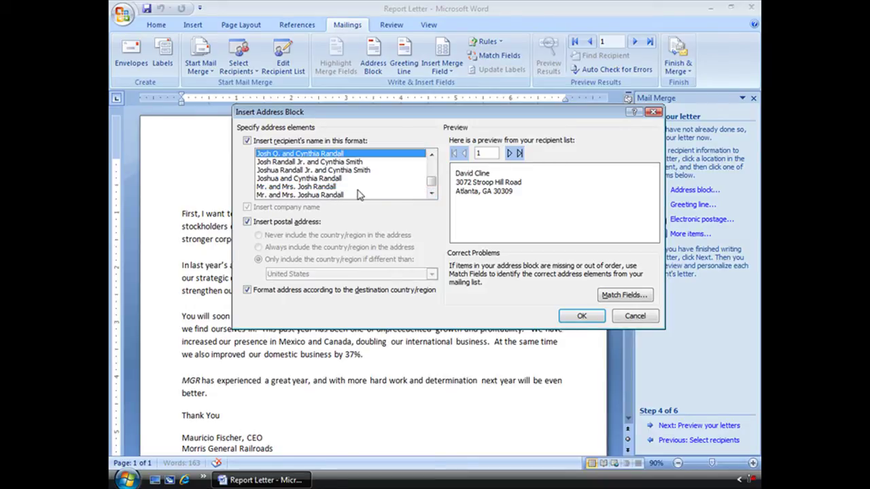
pyautogui.scroll(1, 359, 193)
pyautogui.click(321, 173)
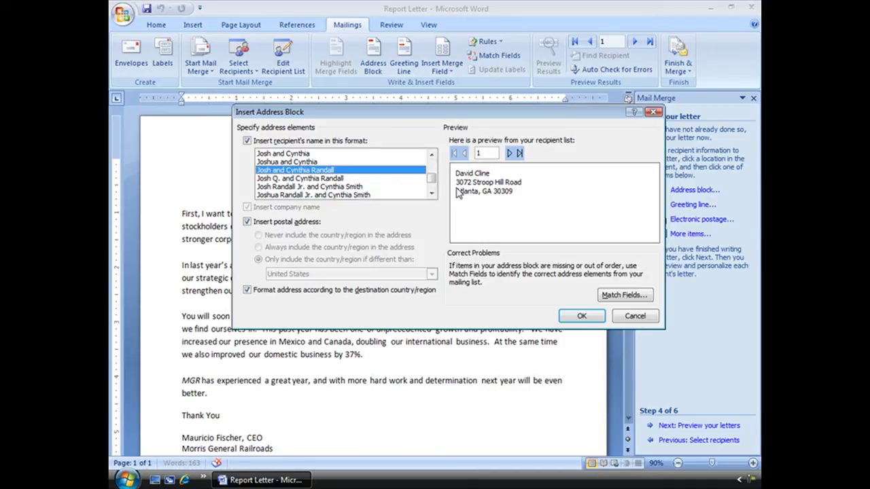
pyautogui.click(433, 189)
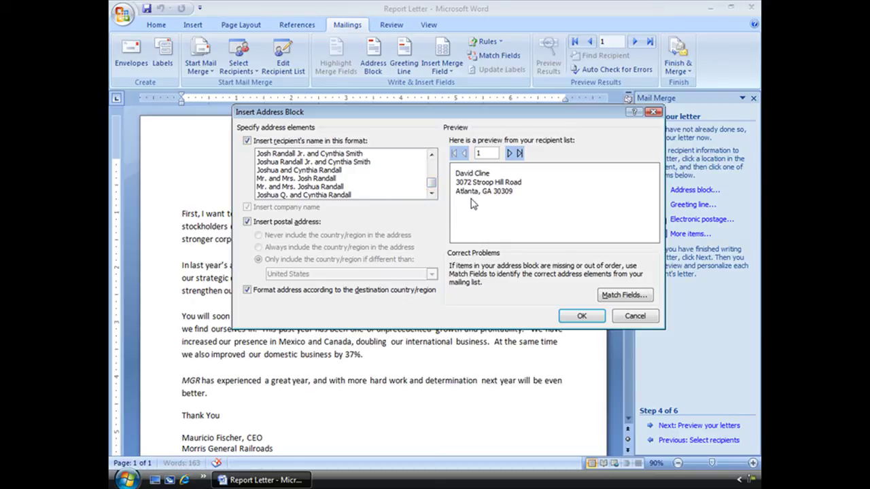
pyautogui.moveTo(431, 183); pyautogui.dragTo(433, 172)
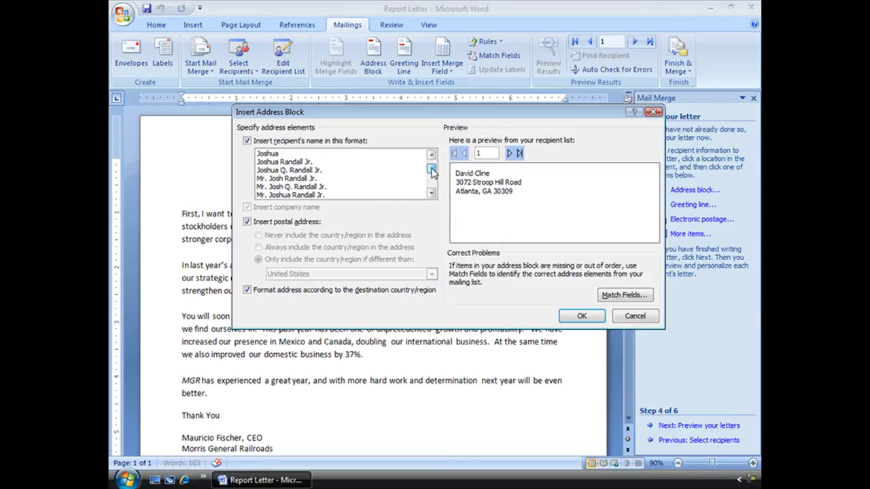
pyautogui.click(291, 164)
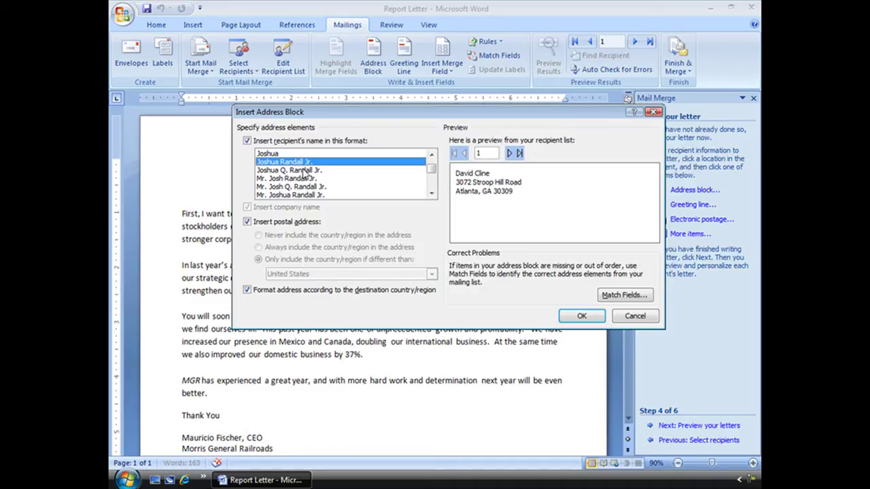
# Preview addresses for the next eight recipients, then insert the «AddressBlock» field into the letter
pyautogui.click(510, 153)
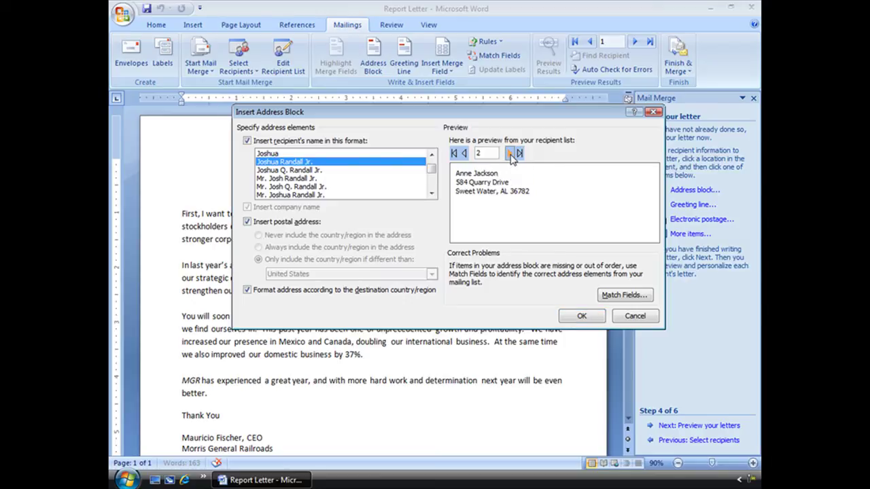
pyautogui.click(510, 154)
pyautogui.click(509, 154)
pyautogui.click(510, 154)
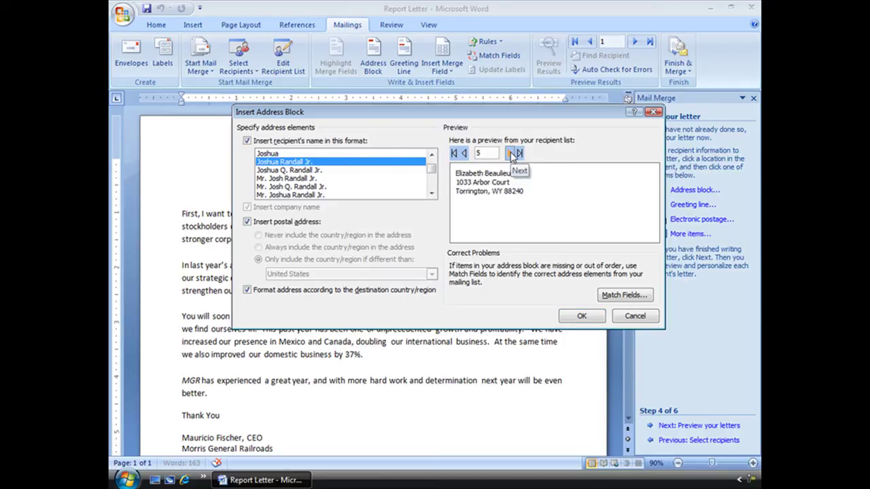
pyautogui.click(510, 154)
pyautogui.click(510, 154)
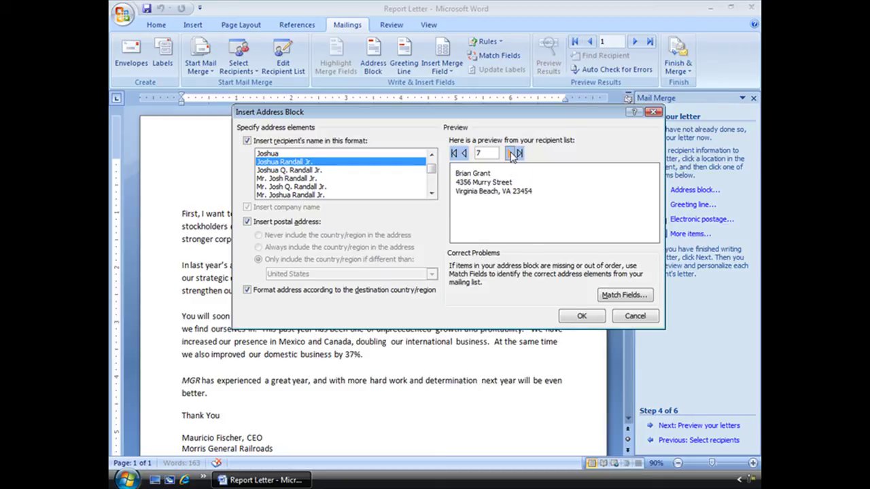
pyautogui.click(510, 153)
pyautogui.click(511, 154)
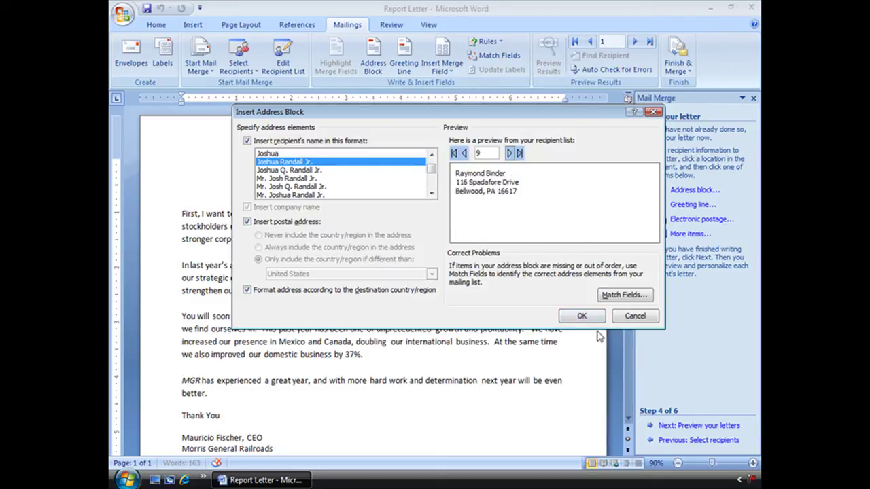
pyautogui.click(579, 318)
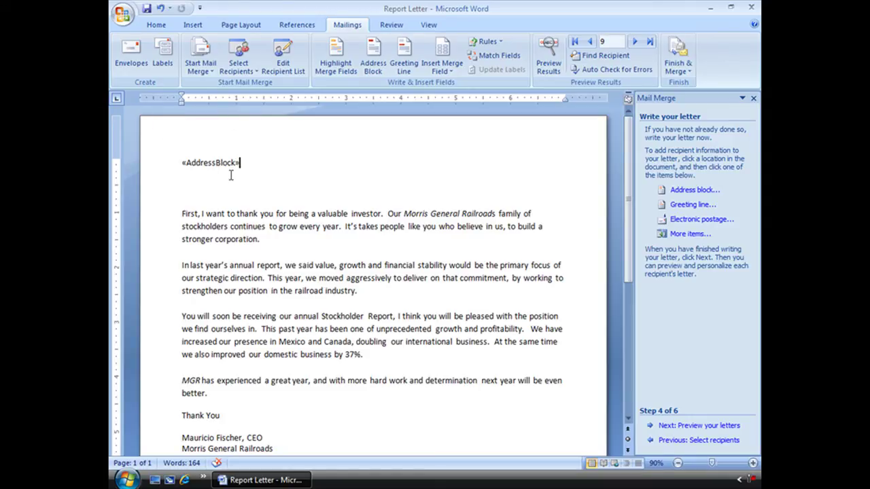
# Add a blank line below «AddressBlock» and open Insert Greeting Line, keeping 'Dear' as salutation
pyautogui.click(189, 193)
pyautogui.press('Return')
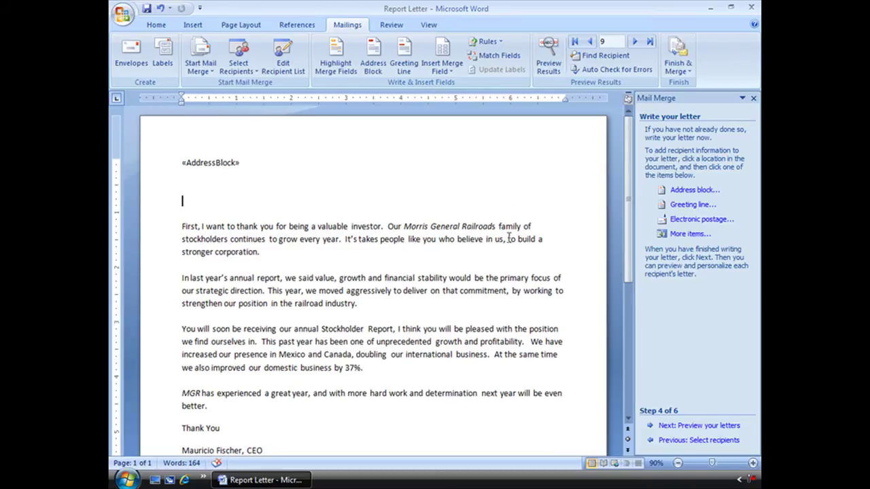
pyautogui.click(693, 205)
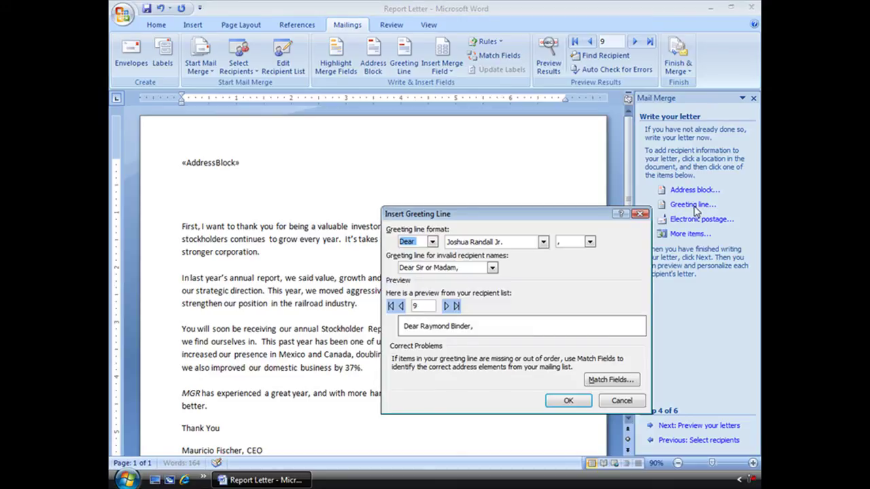
pyautogui.moveTo(476, 214); pyautogui.dragTo(451, 158)
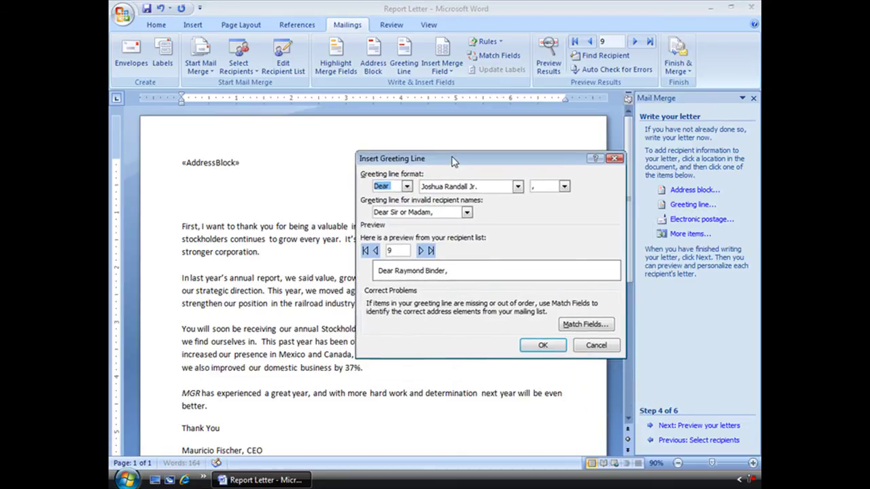
pyautogui.click(406, 187)
pyautogui.click(379, 206)
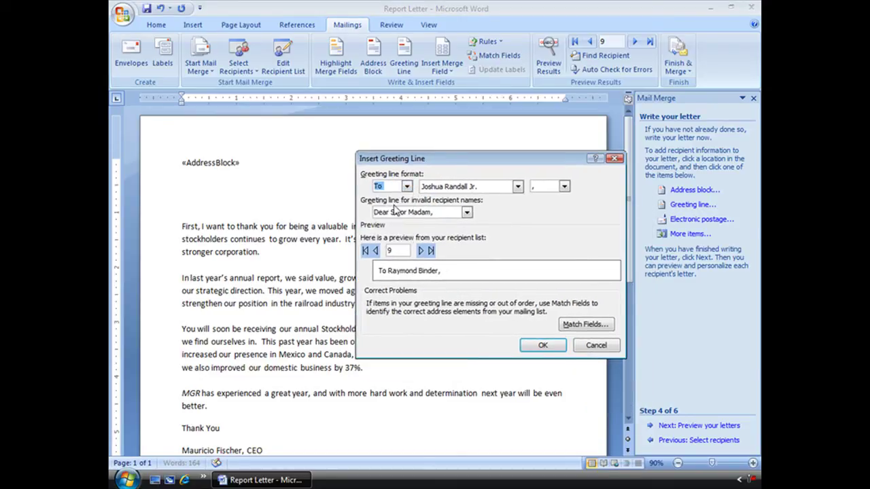
pyautogui.click(407, 187)
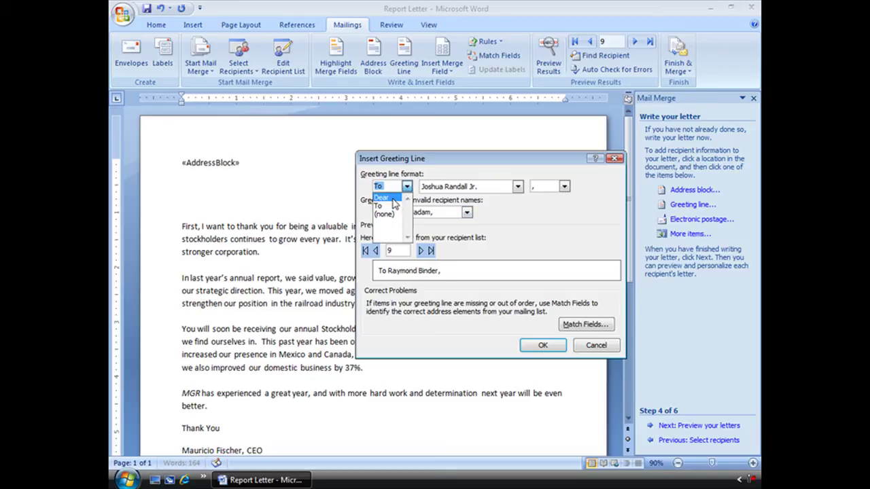
pyautogui.click(392, 197)
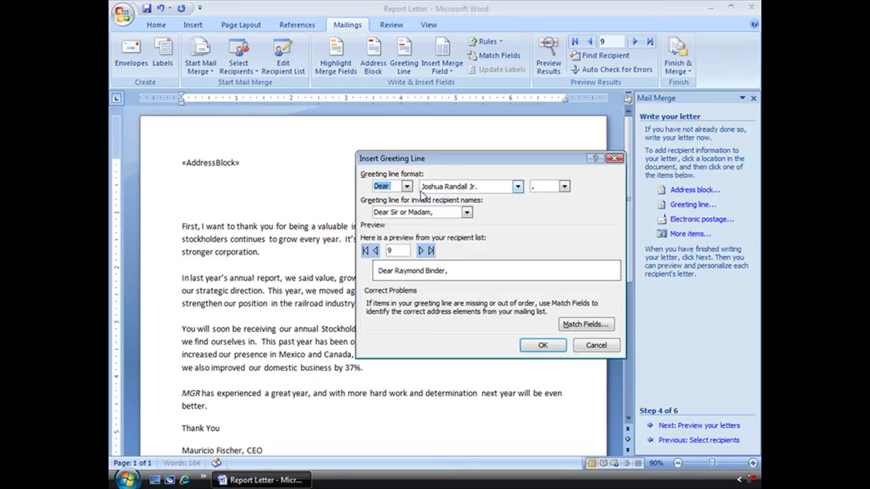
pyautogui.click(518, 188)
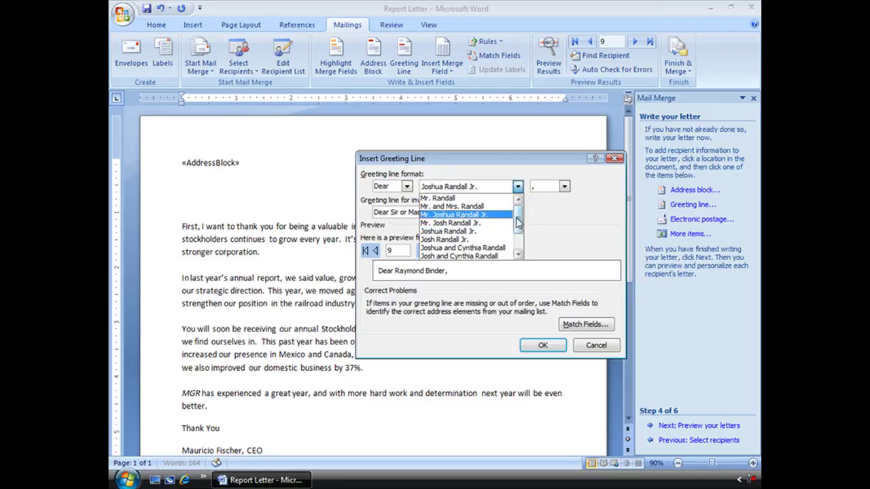
# Set the greeting name format to first name only ('Joshua') followed by a comma
pyautogui.moveTo(518, 219); pyautogui.dragTo(521, 253)
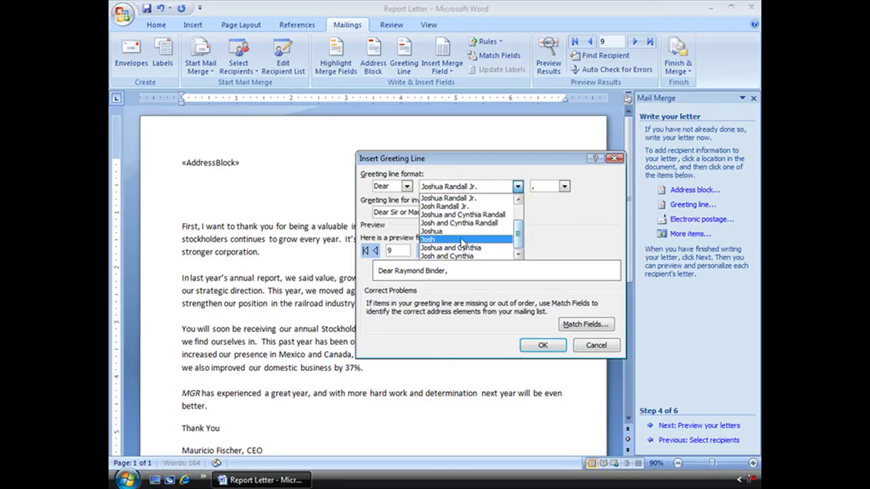
pyautogui.click(453, 239)
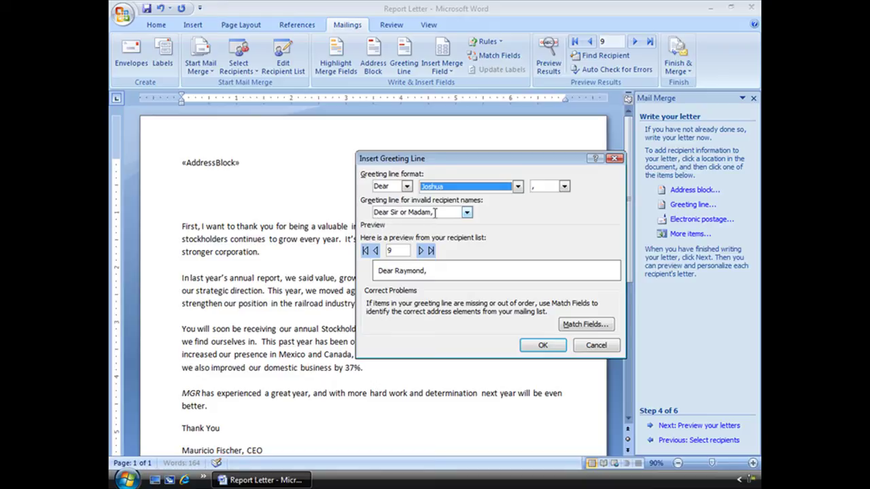
pyautogui.click(564, 186)
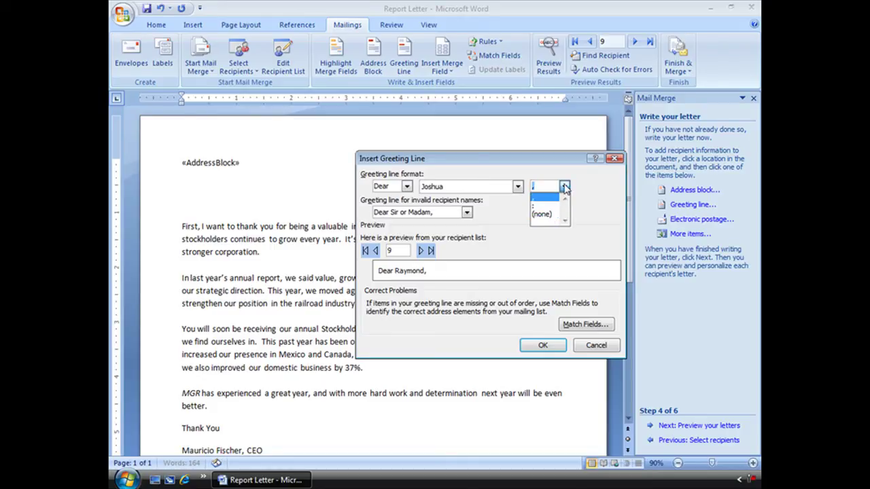
pyautogui.click(544, 201)
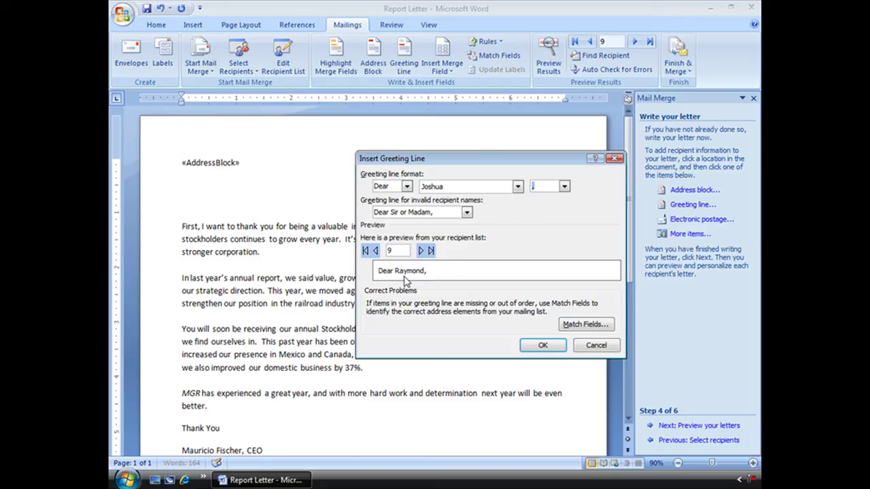
# Preview the greeting for four previous recipients, then insert the «GreetingLine» field
pyautogui.click(377, 251)
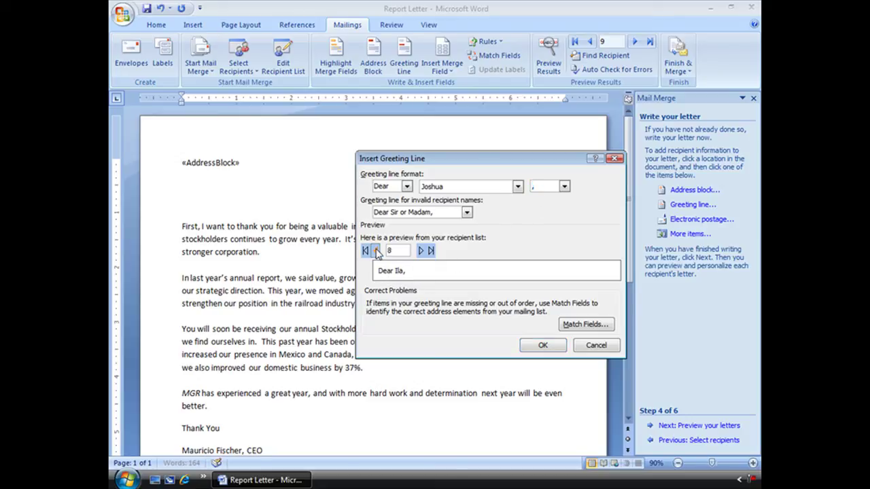
pyautogui.click(377, 251)
pyautogui.click(376, 251)
pyautogui.click(376, 253)
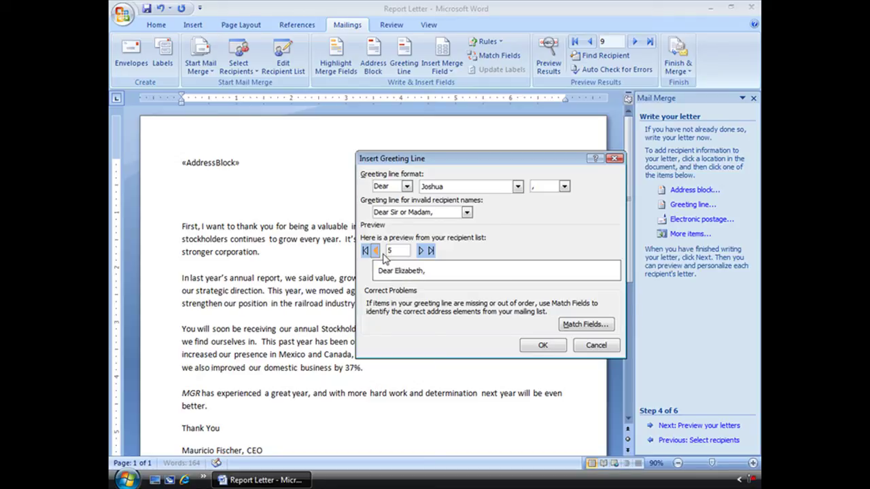
pyautogui.click(544, 346)
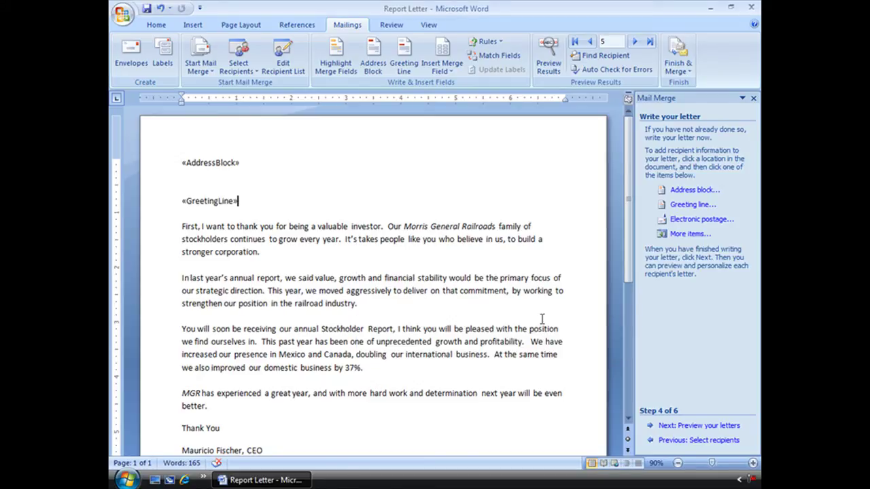
# Advance to the merged-letter preview and step back through four recipients
pyautogui.click(683, 428)
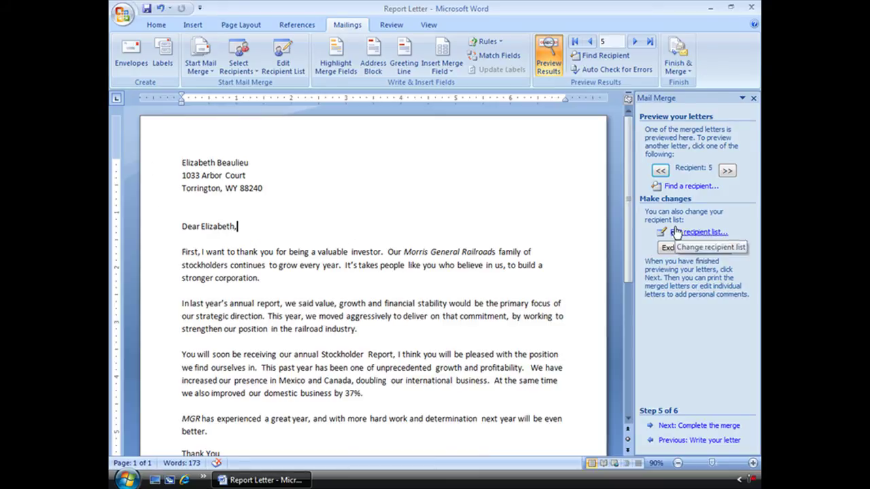
pyautogui.click(659, 171)
pyautogui.click(660, 171)
pyautogui.click(660, 171)
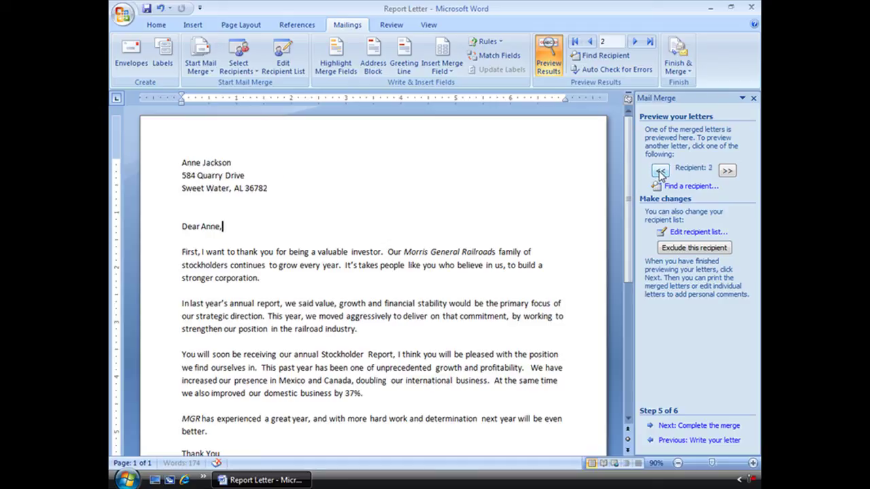
pyautogui.click(660, 171)
# Step forward through eight recipients' merged letters, ending at recipient 14
pyautogui.click(728, 170)
pyautogui.click(727, 171)
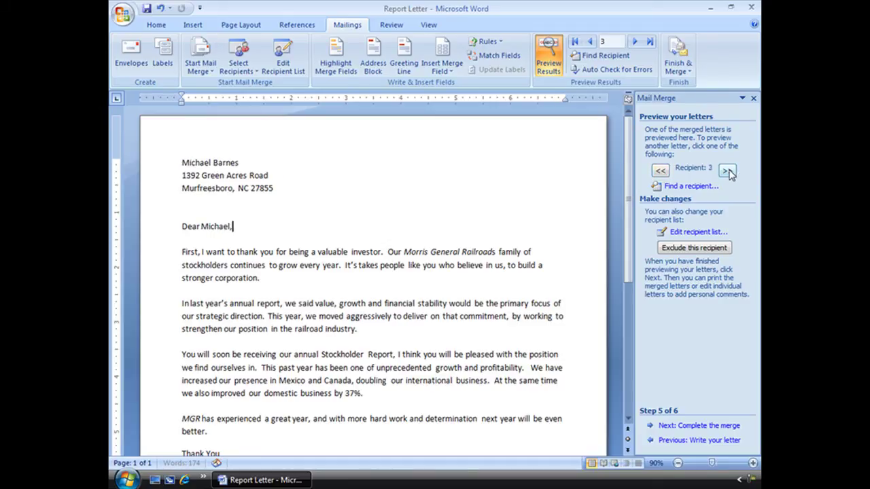
pyautogui.click(727, 171)
pyautogui.click(727, 170)
pyautogui.click(727, 170)
pyautogui.click(727, 170)
pyautogui.click(727, 171)
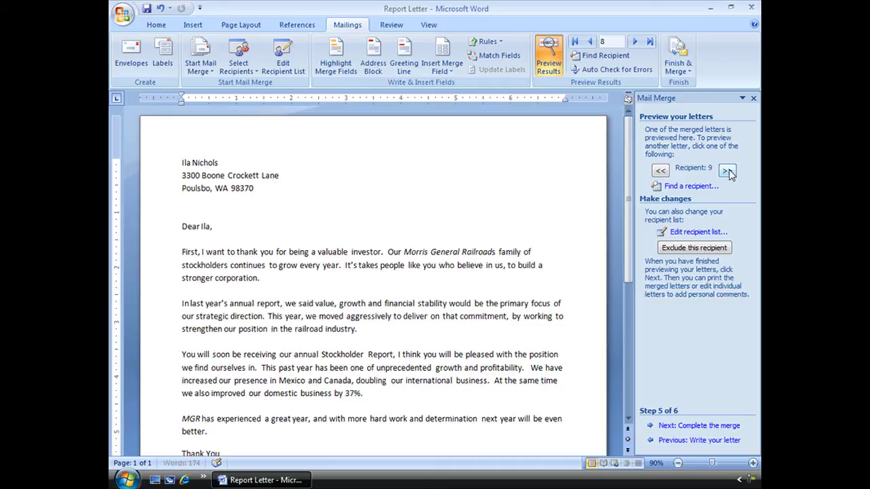
pyautogui.click(727, 171)
pyautogui.click(727, 171)
pyautogui.click(730, 172)
pyautogui.click(730, 173)
pyautogui.click(730, 172)
pyautogui.click(730, 173)
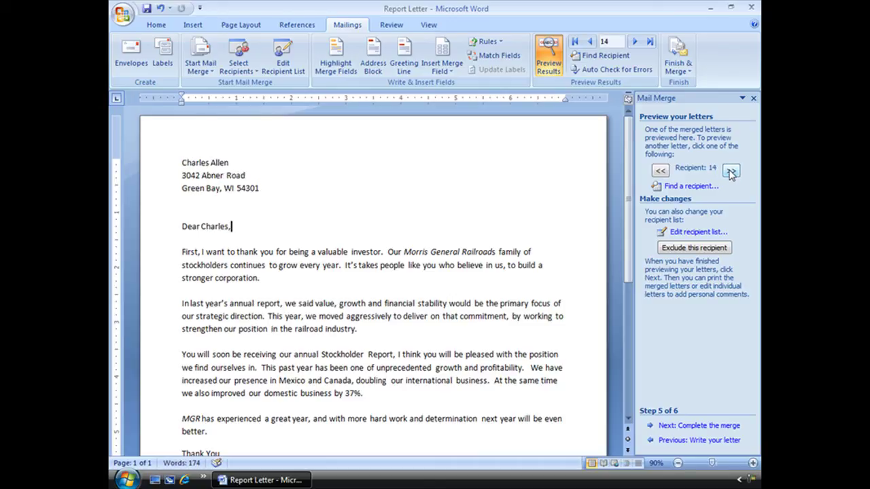
pyautogui.click(730, 173)
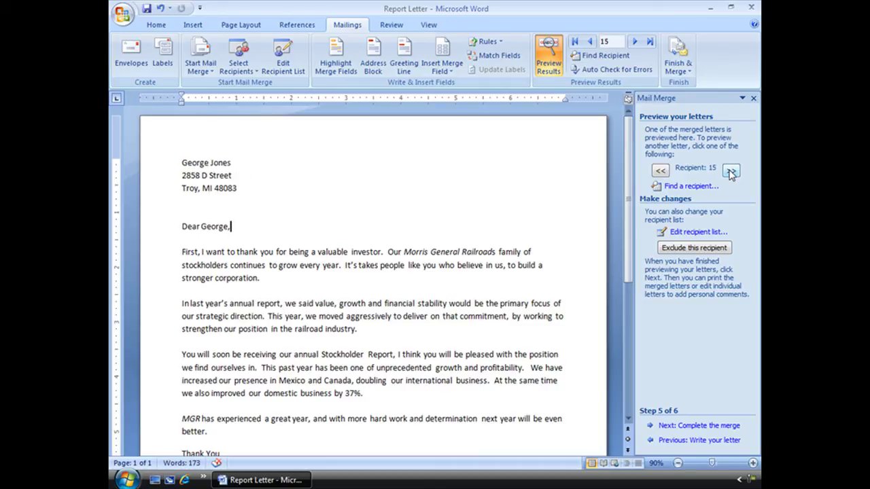
pyautogui.click(685, 426)
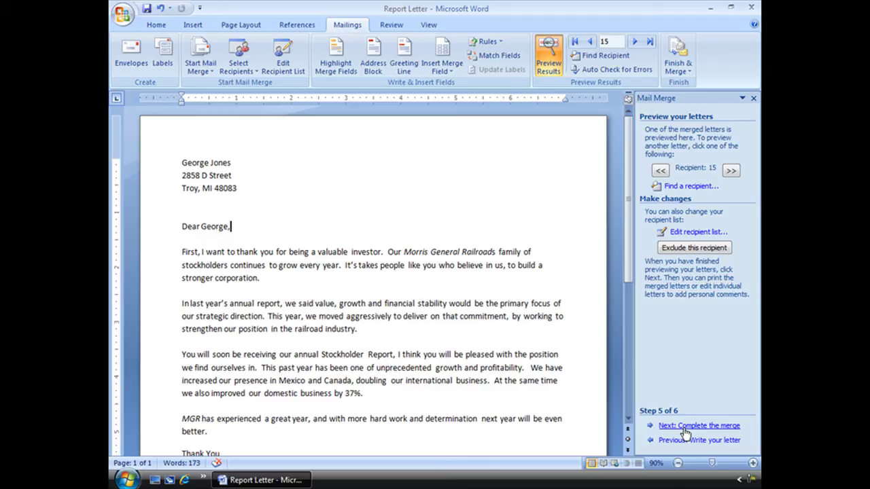